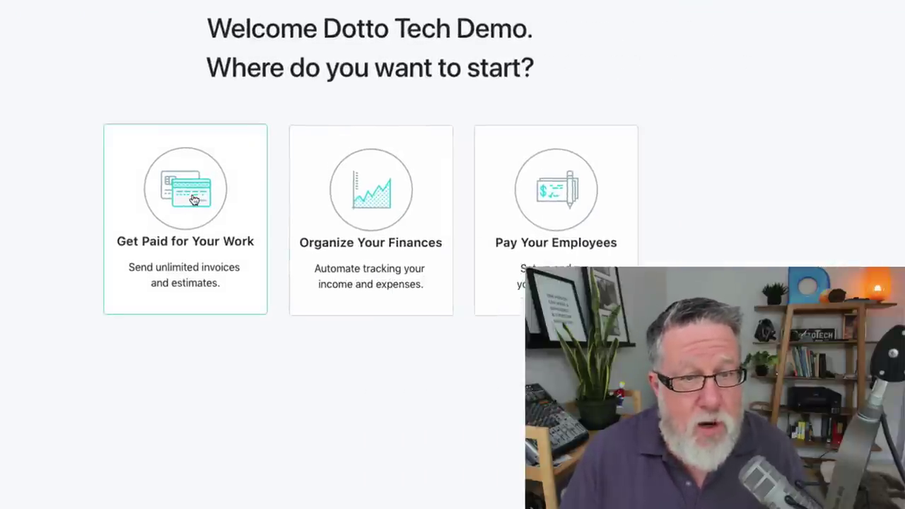
- Choose getting paid as the starting task and accept the default invoice branding
click(193, 200)
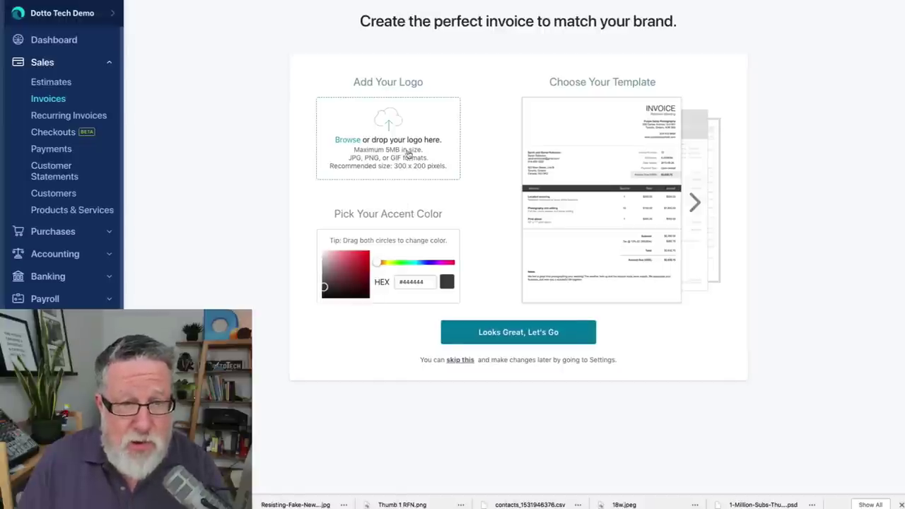
click(514, 336)
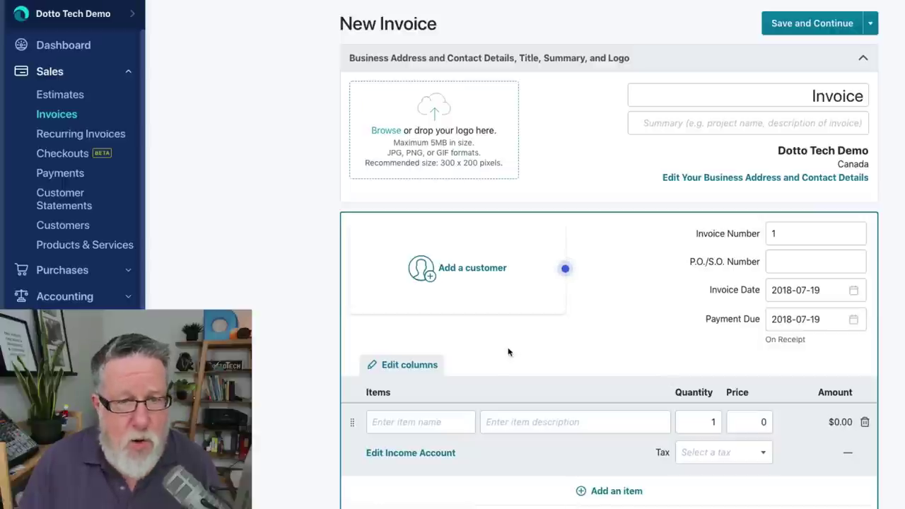
- Start adding a customer to the new invoice from 'Add a customer'
click(494, 283)
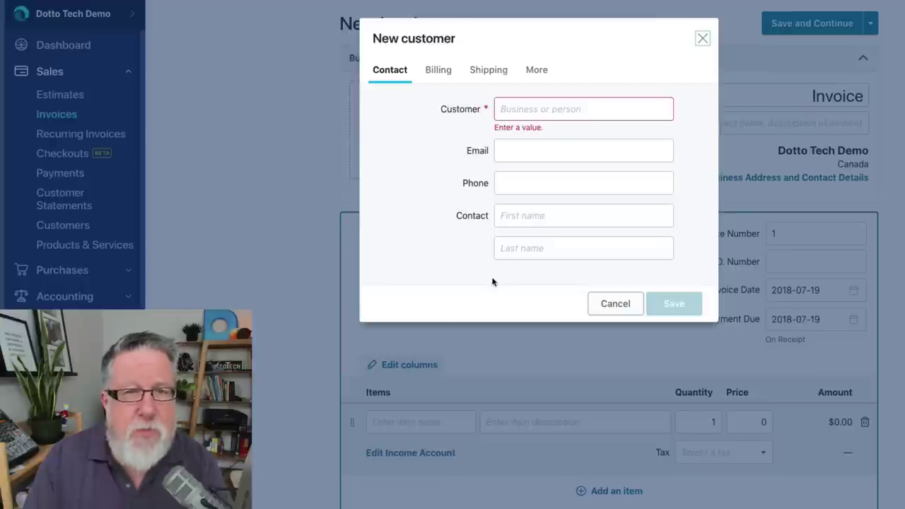
- Close the New customer dialog unsaved and go to the first item's name field
click(702, 40)
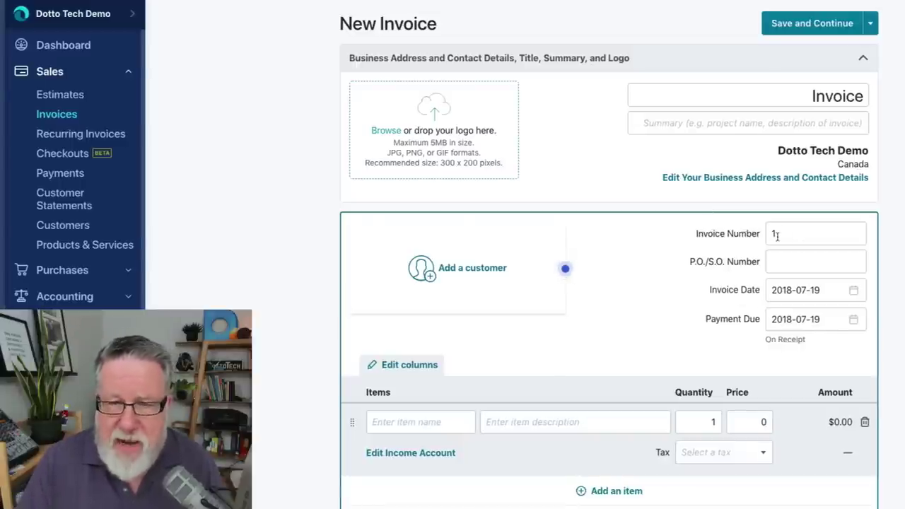
scroll(784, 266, down, 2)
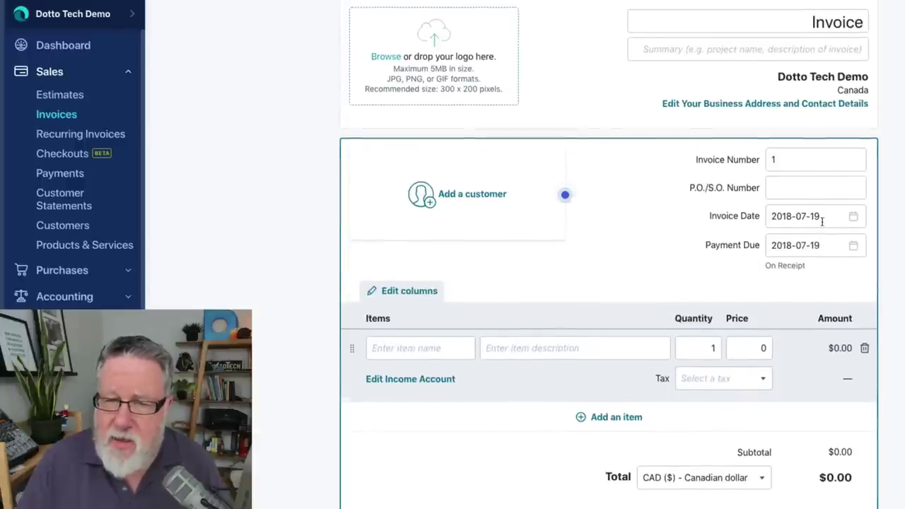
scroll(819, 230, down, 1)
scroll(821, 226, down, 1)
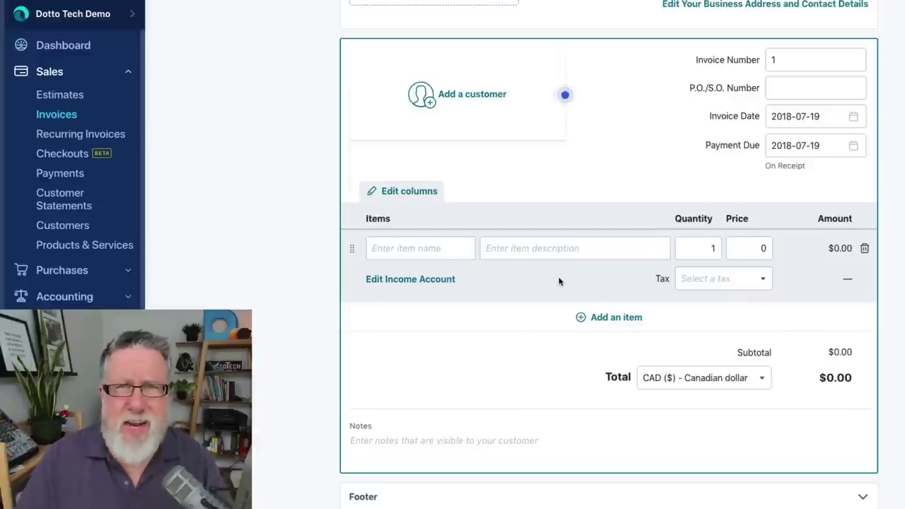
click(452, 283)
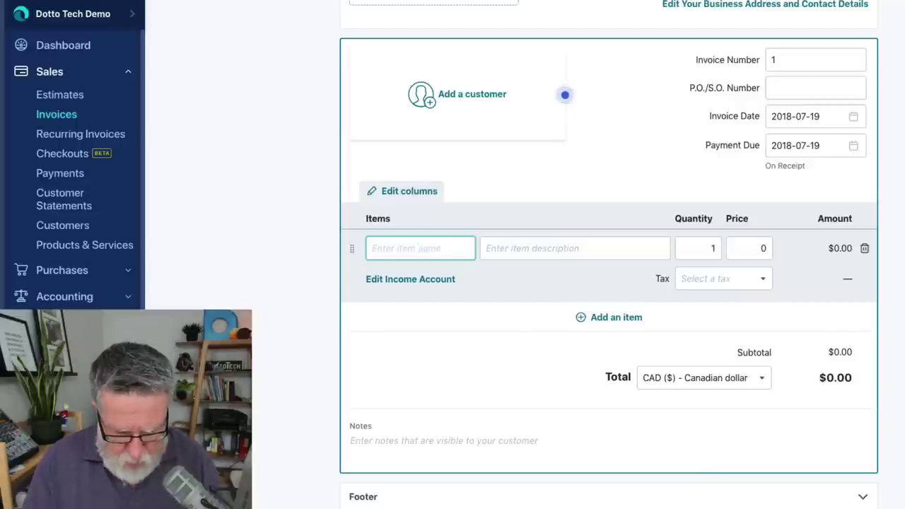
- Name the first item 'Mini Course' and start its description as 'YouTube course'
text(Mini)
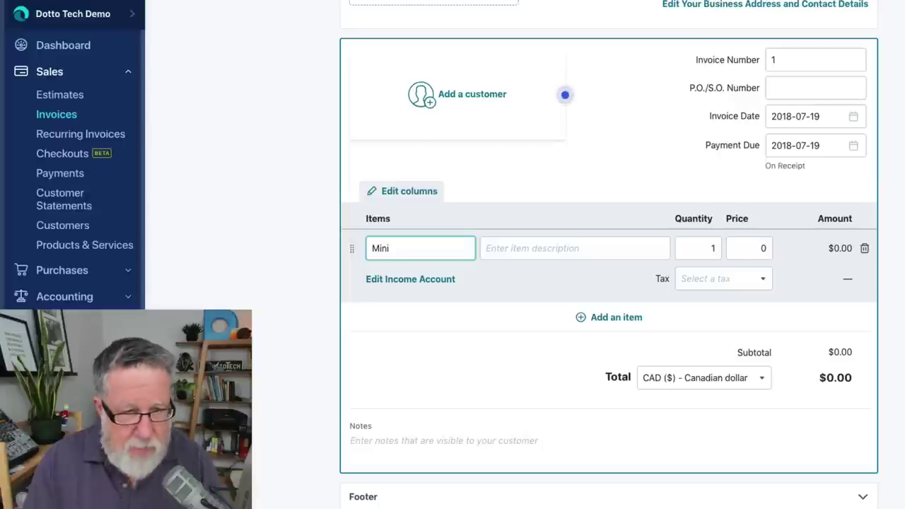
text( Course)
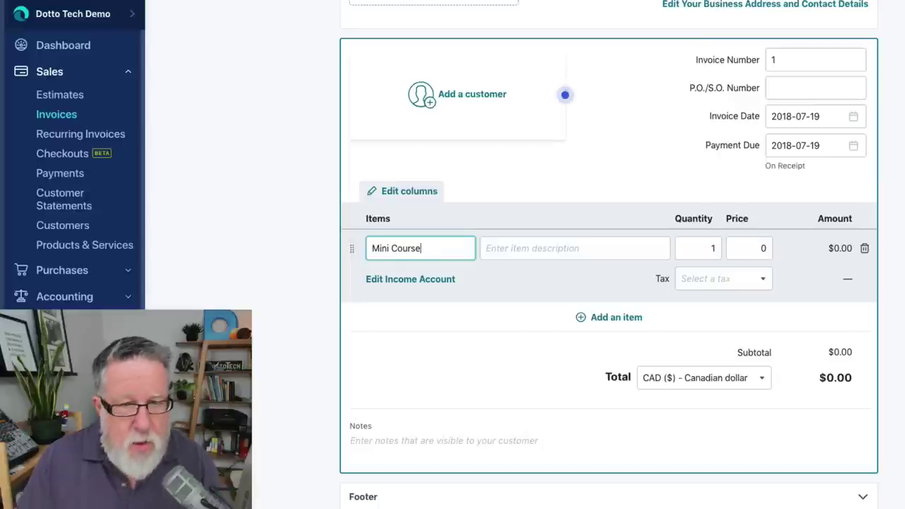
key(Tab)
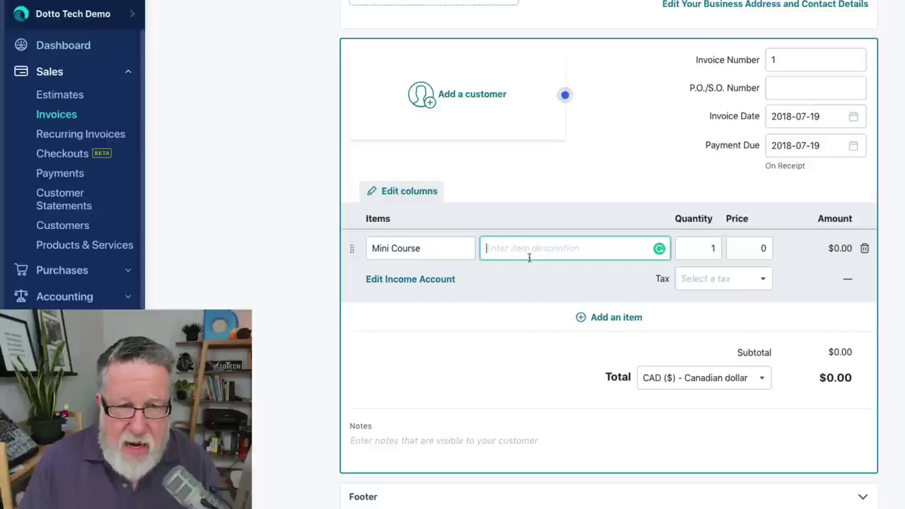
text(You)
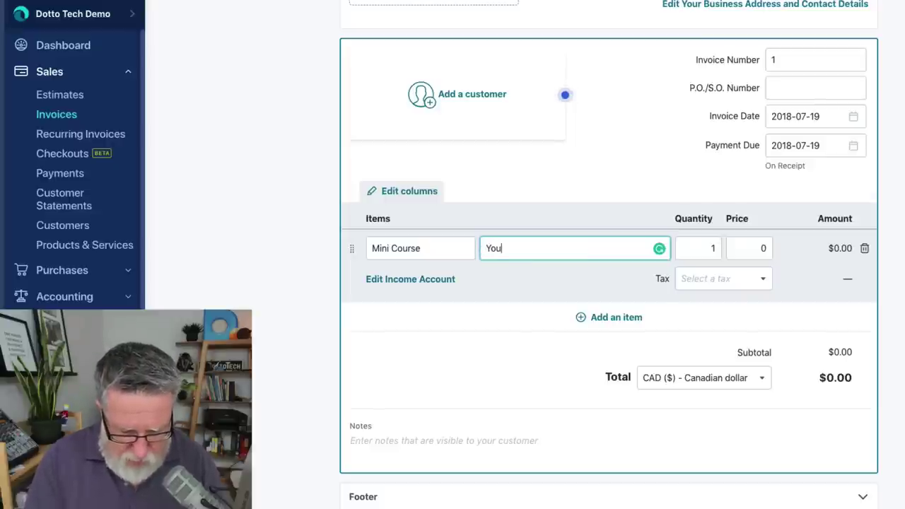
text(Tube sor)
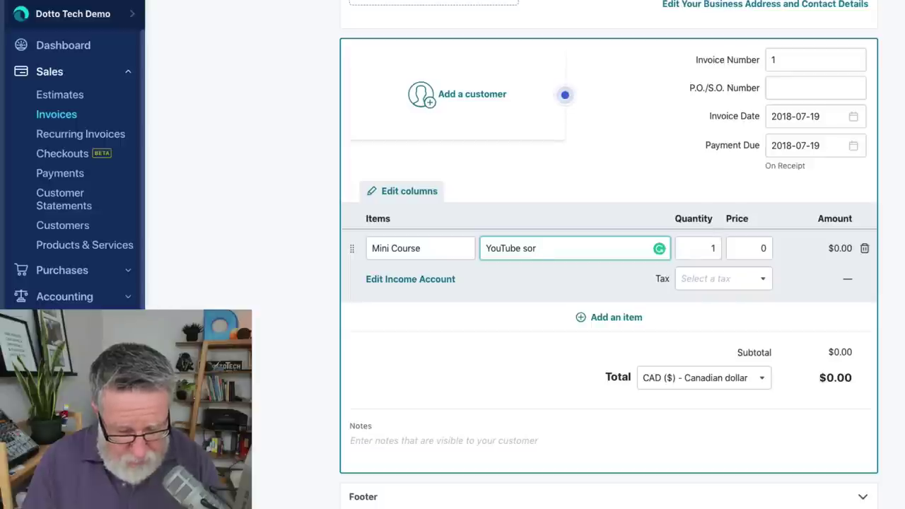
text(se)
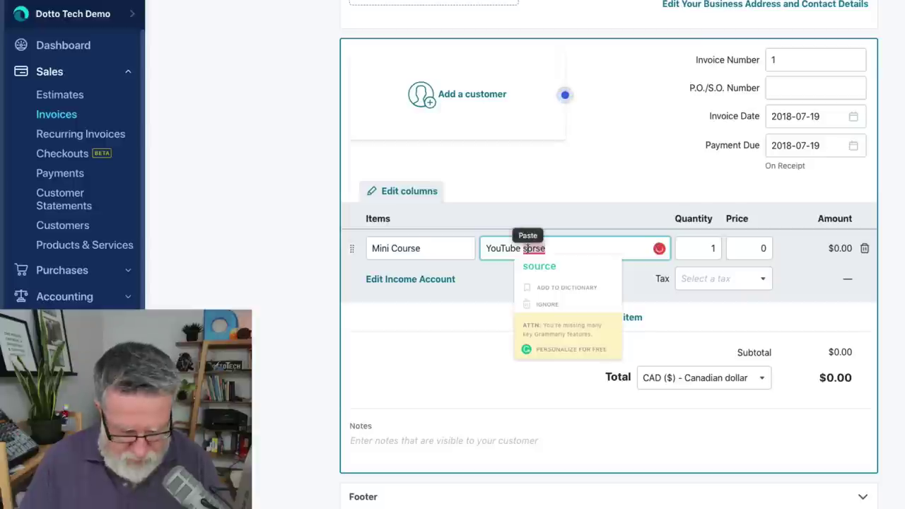
click(528, 248)
text(course)
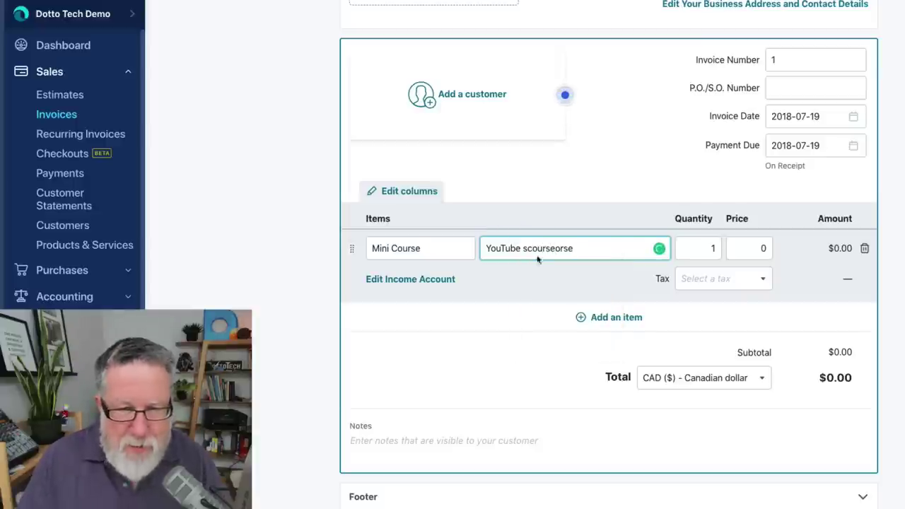
- Correct the description's spelling and capitalisation so it reads 'YouTube Course'
double_click(579, 251)
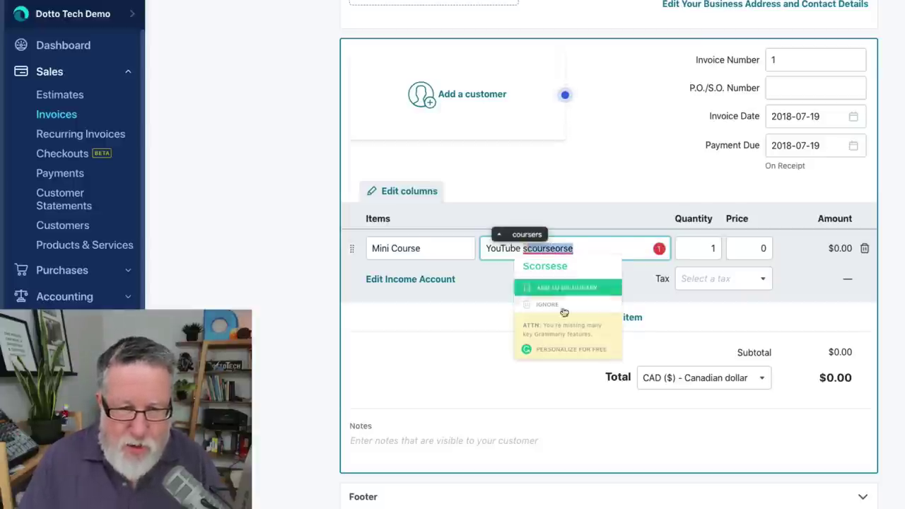
text(scou)
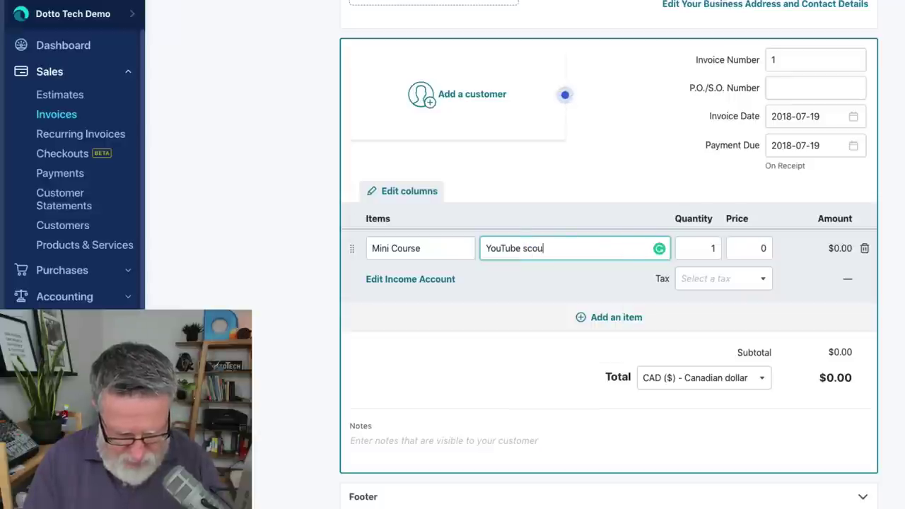
text(rse)
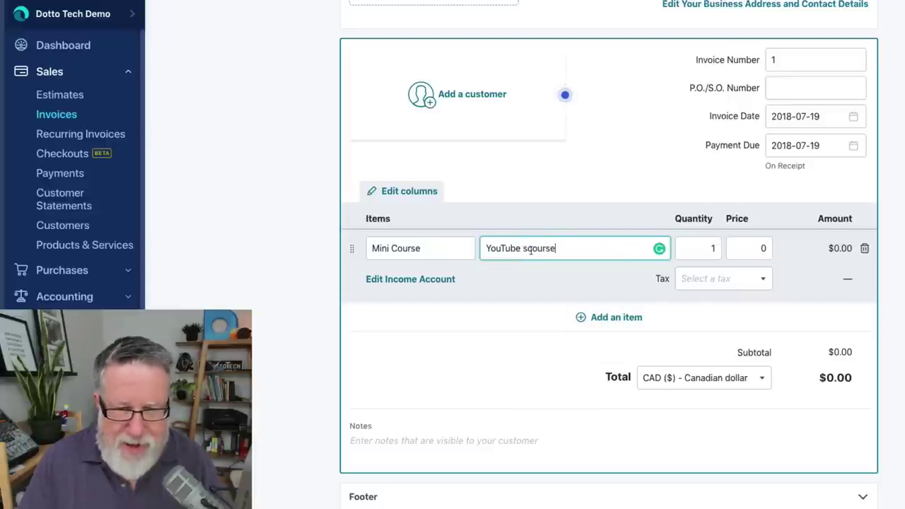
mouse_move(527, 248)
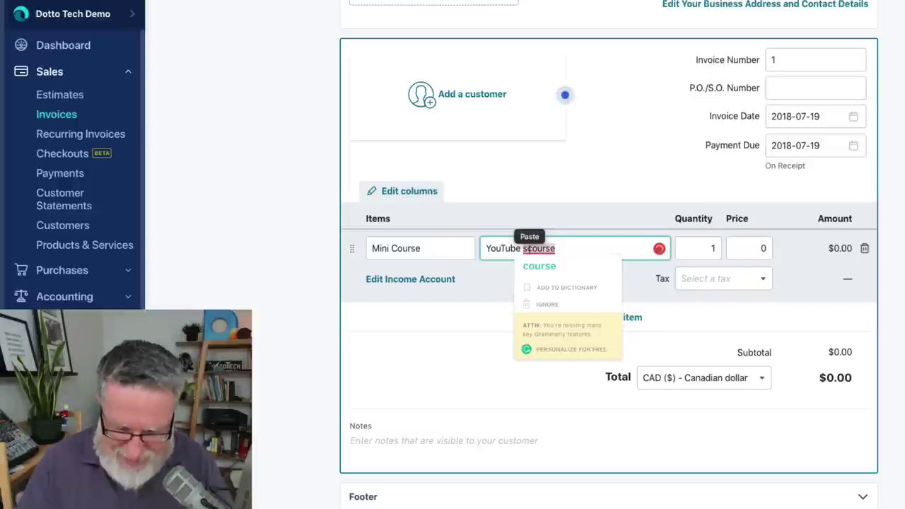
click(538, 266)
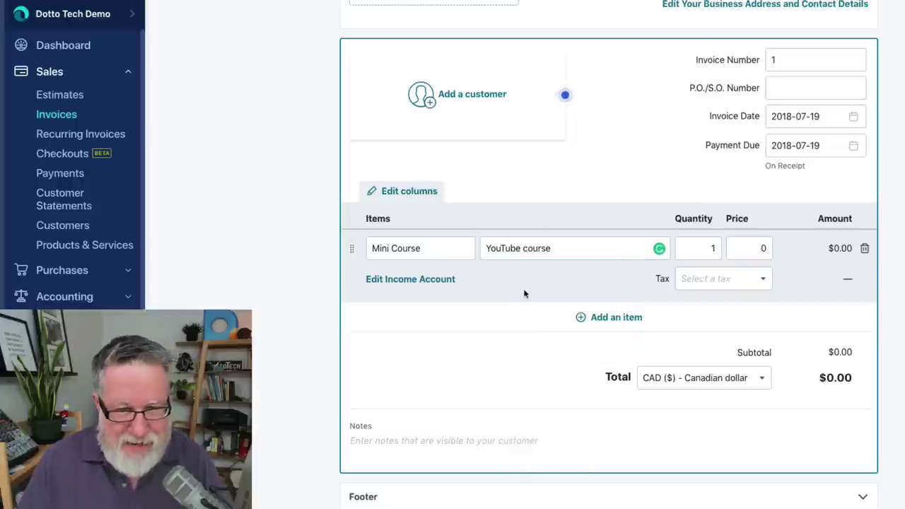
double_click(529, 250)
click(530, 248)
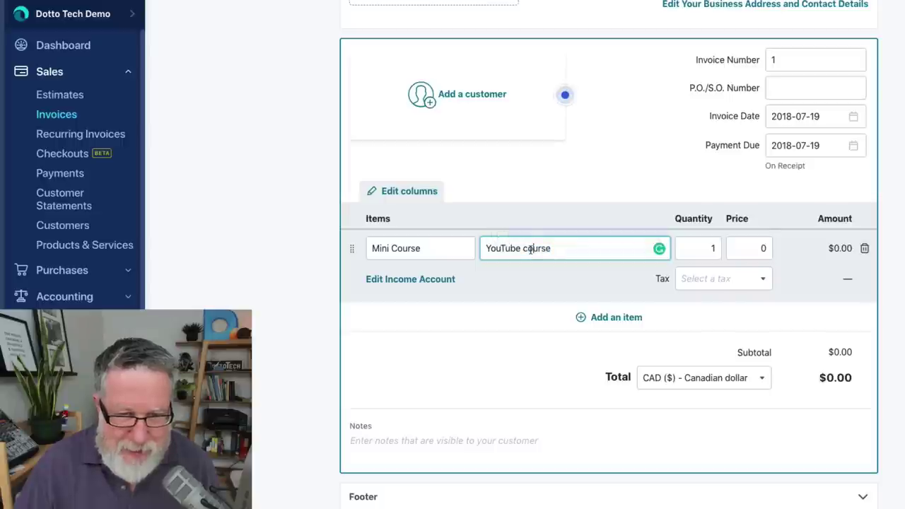
key(shift+Left)
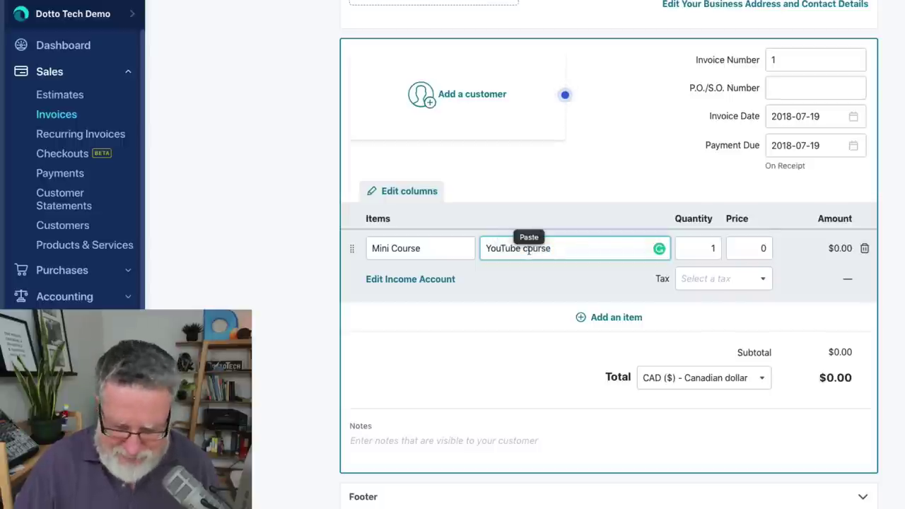
text(C)
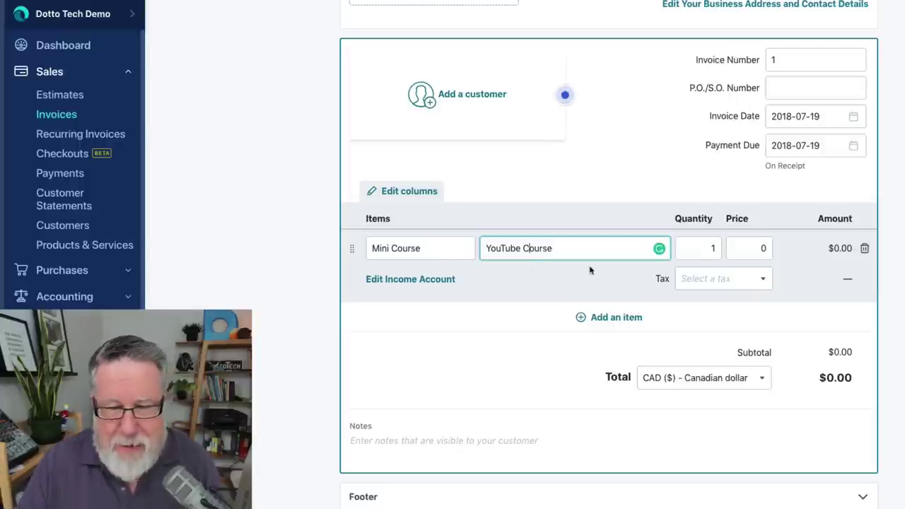
key(Tab)
key(Tab)
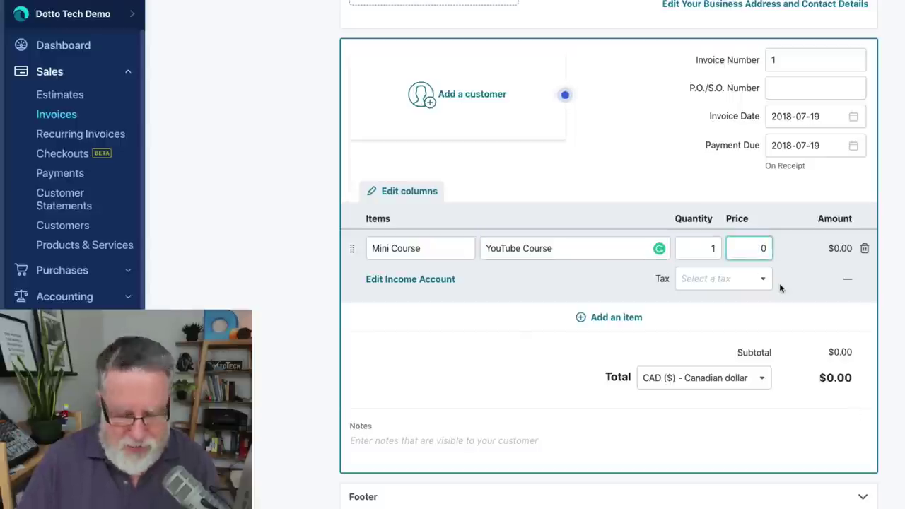
- Price Mini Course at 99.00 and apply a newly created GST tax at 5%
text(99.)
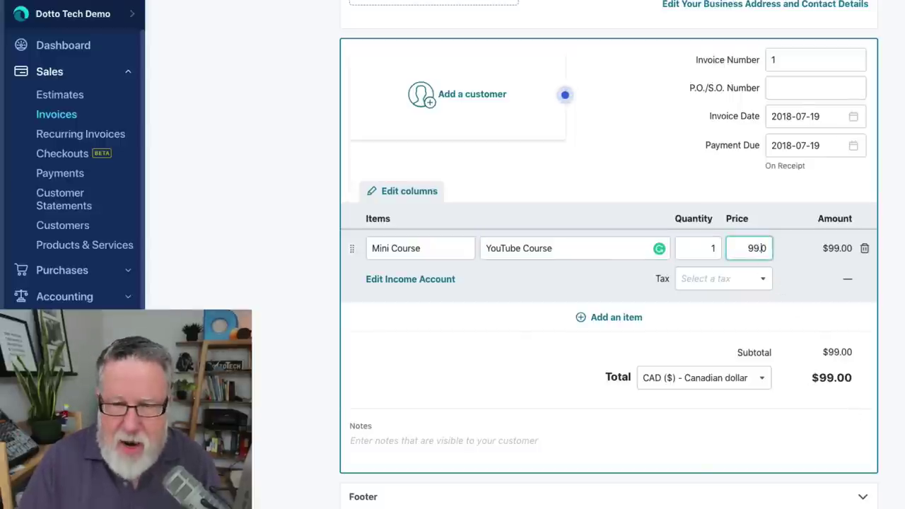
click(747, 285)
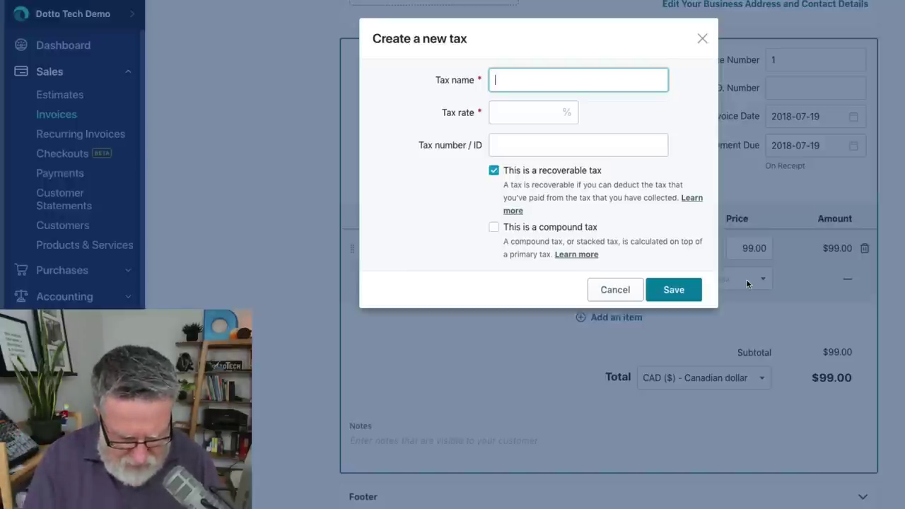
text(GST)
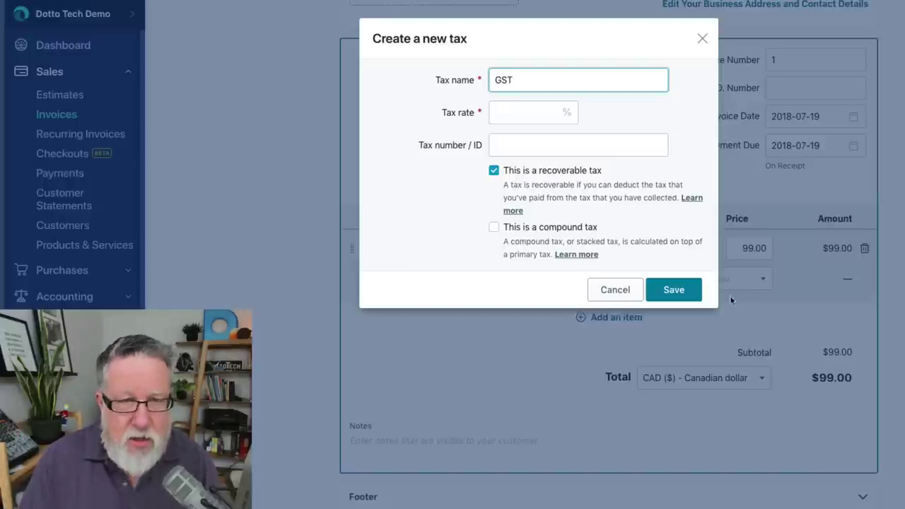
click(559, 116)
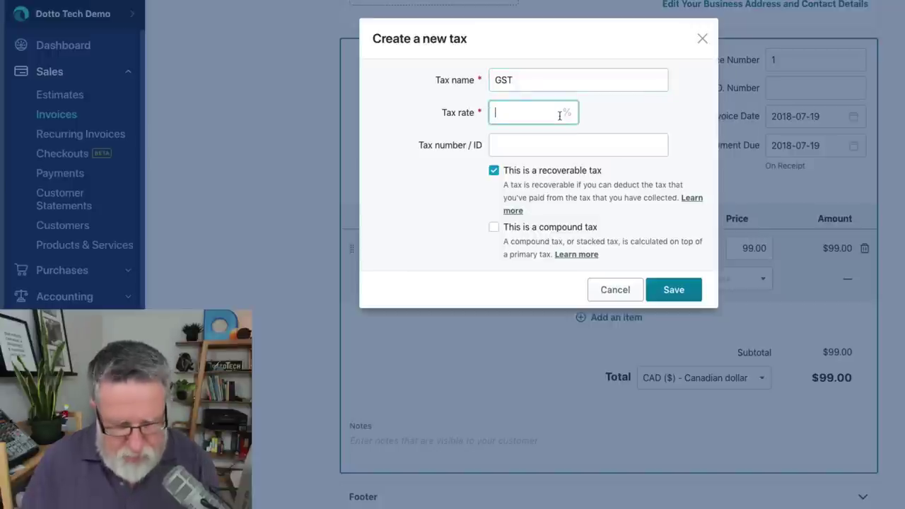
text(5)
click(457, 200)
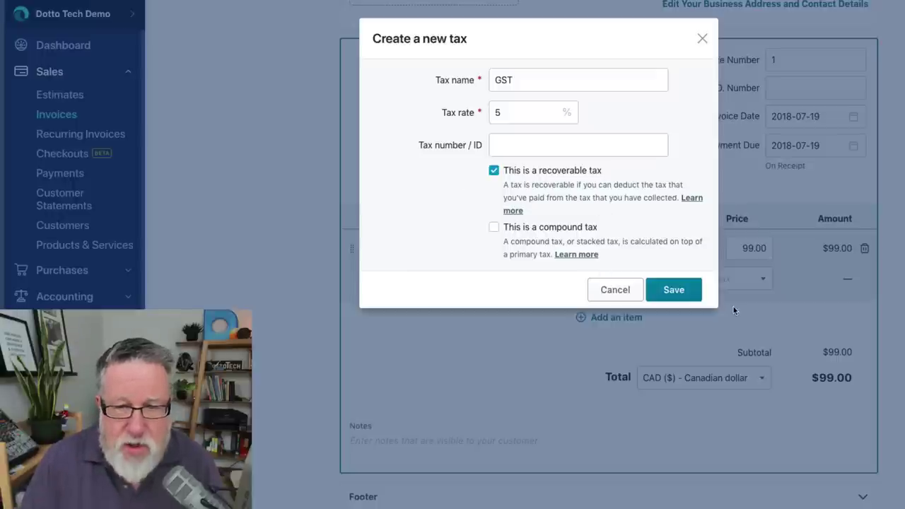
click(668, 292)
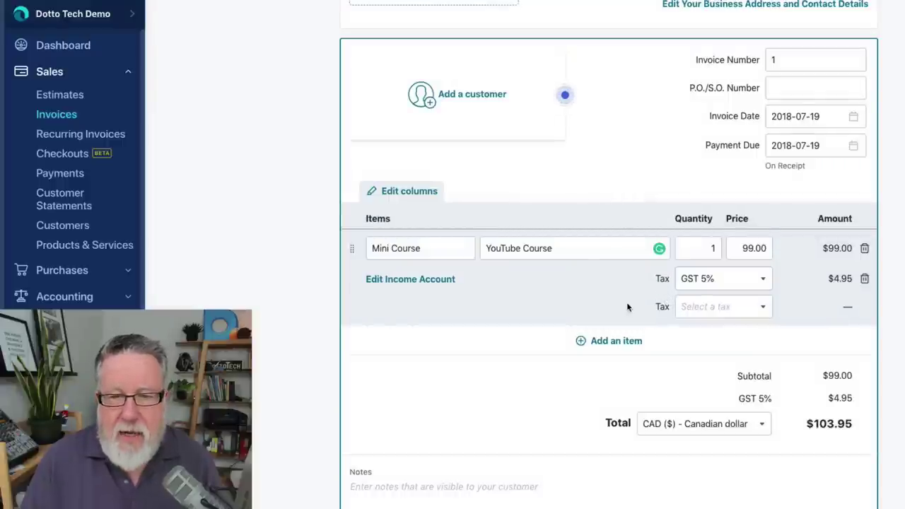
click(721, 311)
- Switch the invoice currency from CAD to USD ($) - U.S. dollar
click(743, 311)
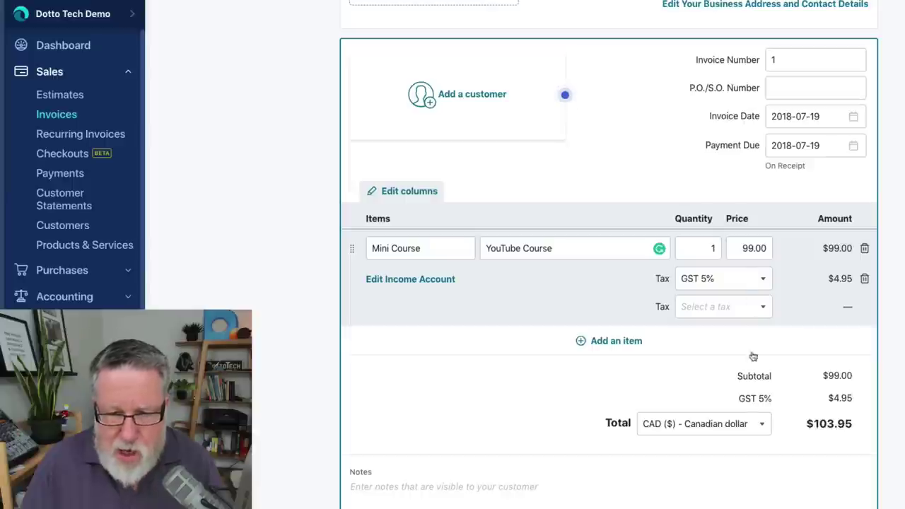
click(731, 424)
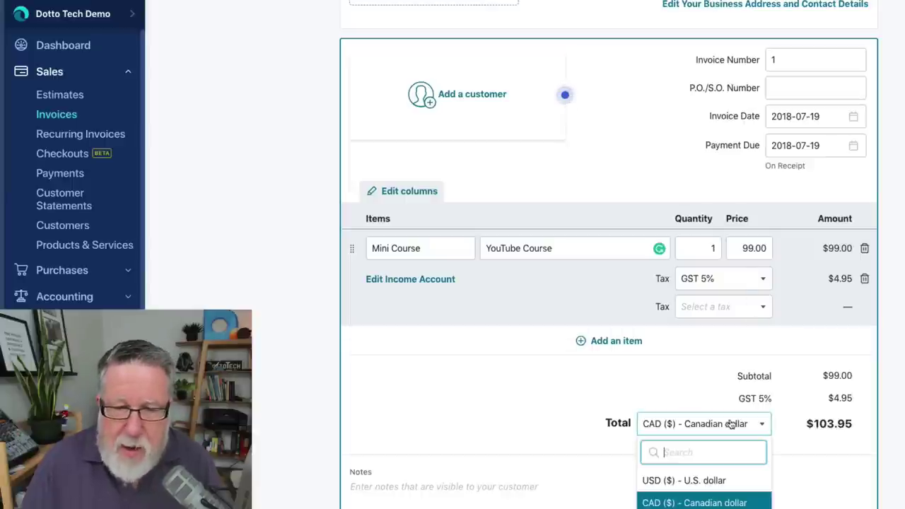
scroll(724, 467, down, 1)
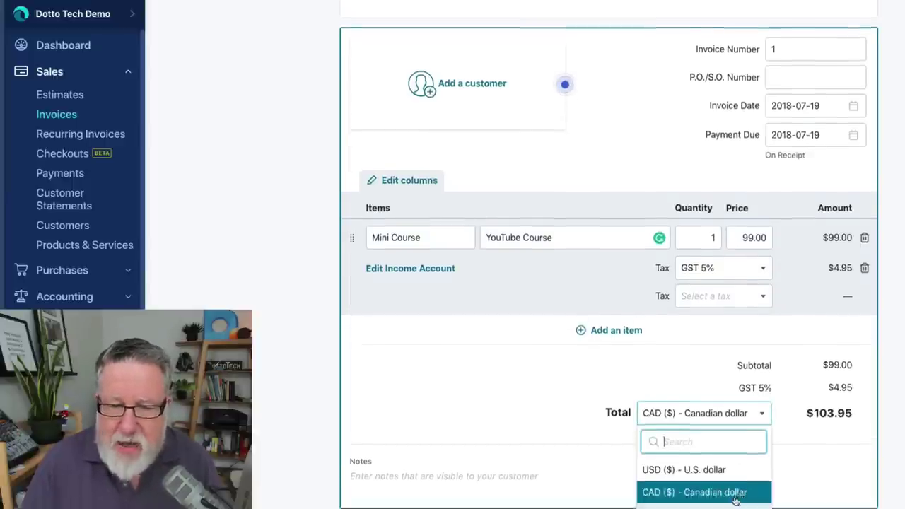
click(719, 470)
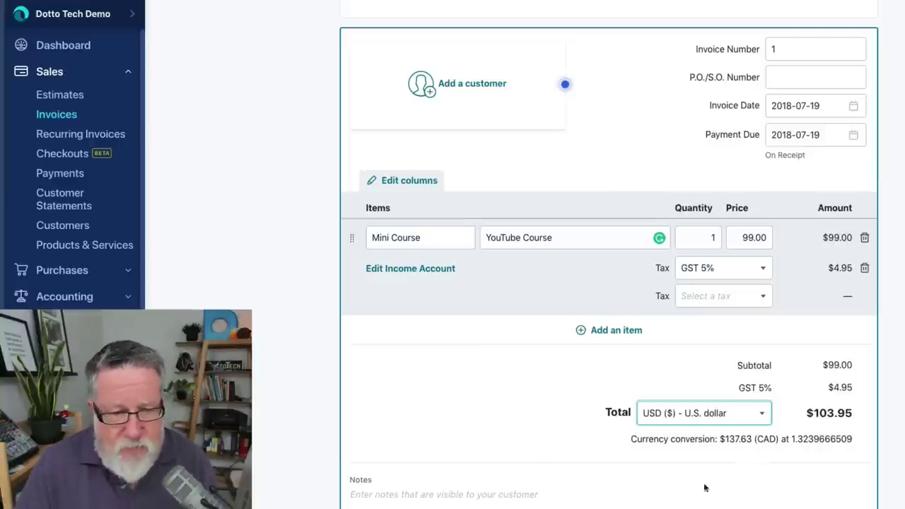
scroll(695, 488, down, 1)
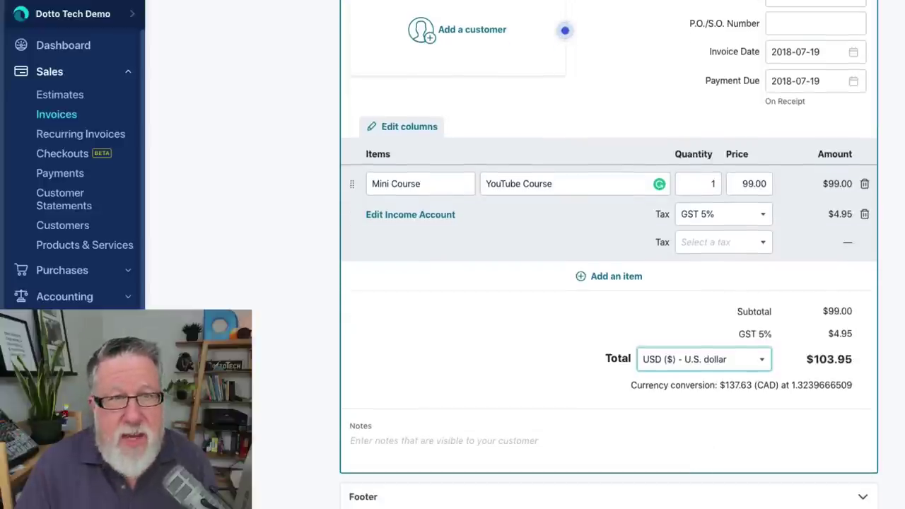
- Add a new customer named 'Me' with the customer's email and phone number
click(471, 30)
click(509, 104)
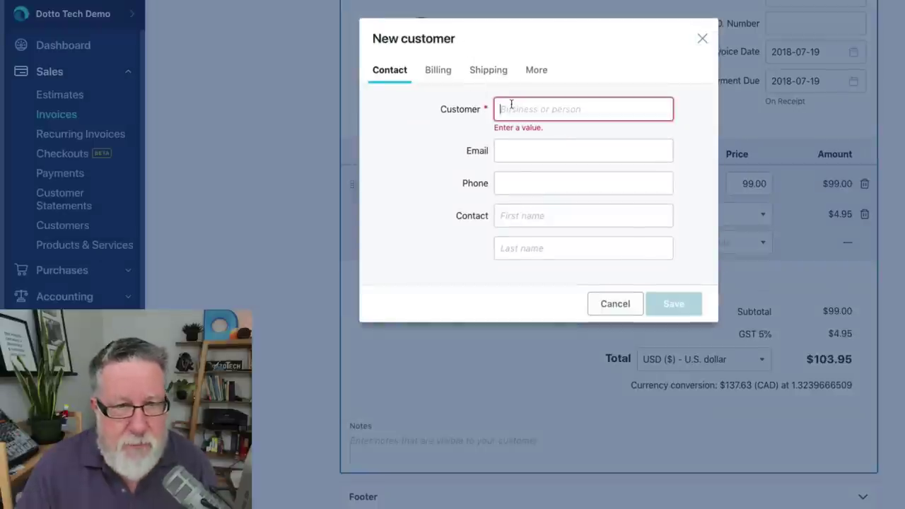
text(Me)
key(Tab)
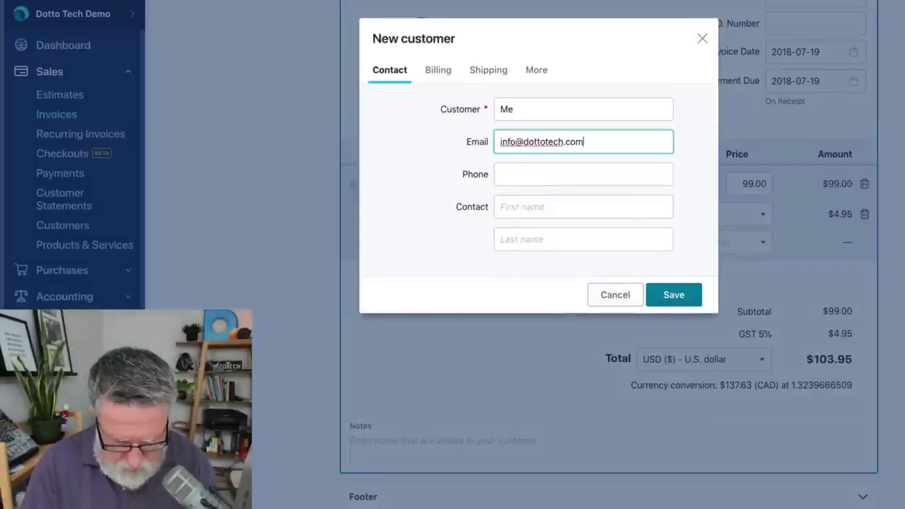
key(Tab)
text(777-777-8888)
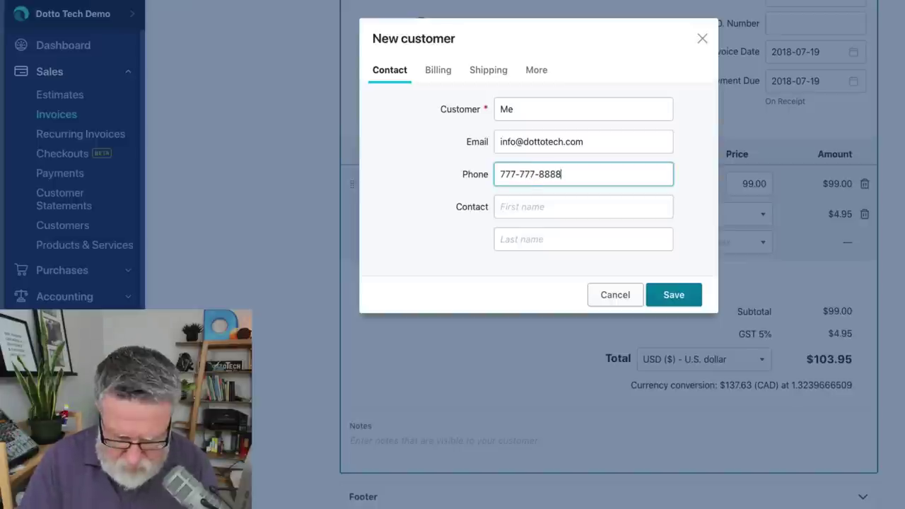
- Fill in the contact's first and last name and save the customer onto the invoice
click(523, 207)
text(Me)
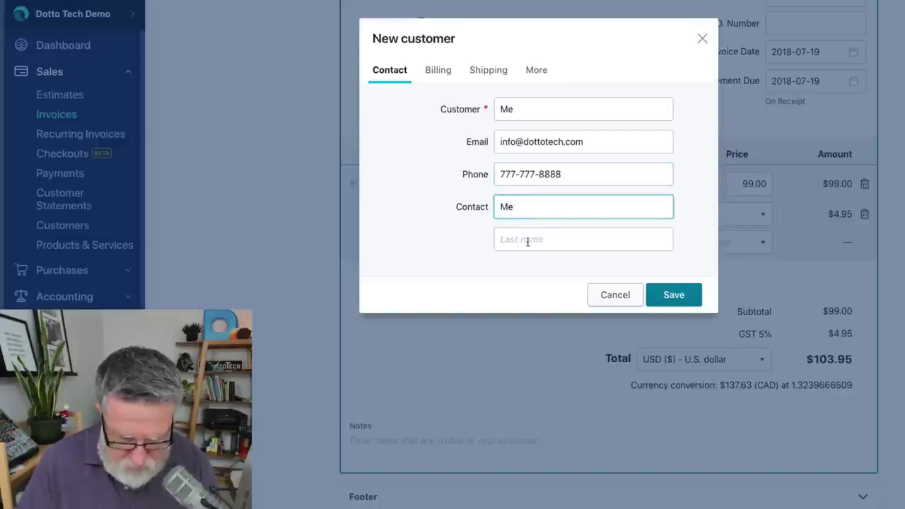
click(527, 238)
text(Myself)
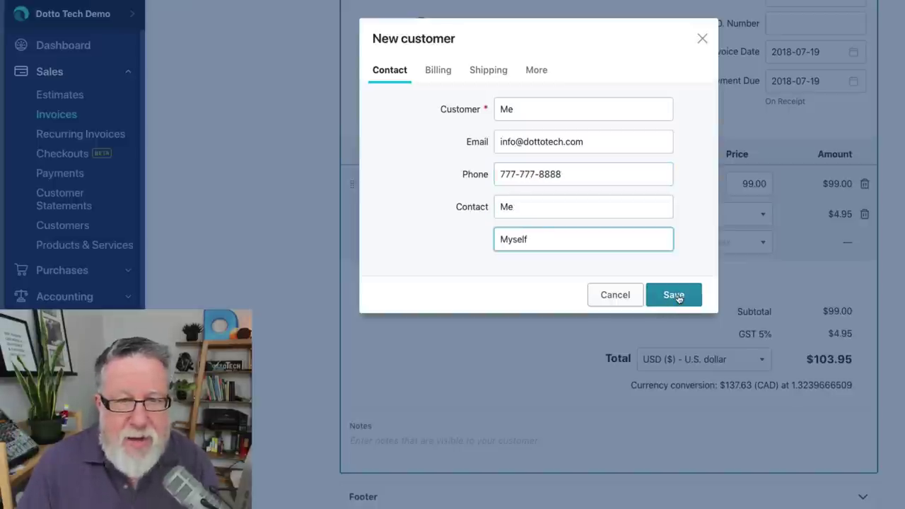
click(675, 296)
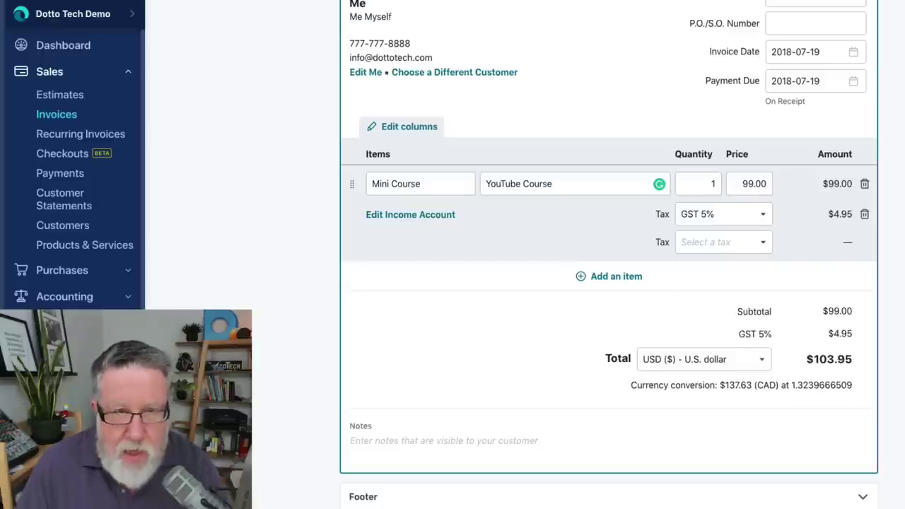
scroll(519, 207, up, 3)
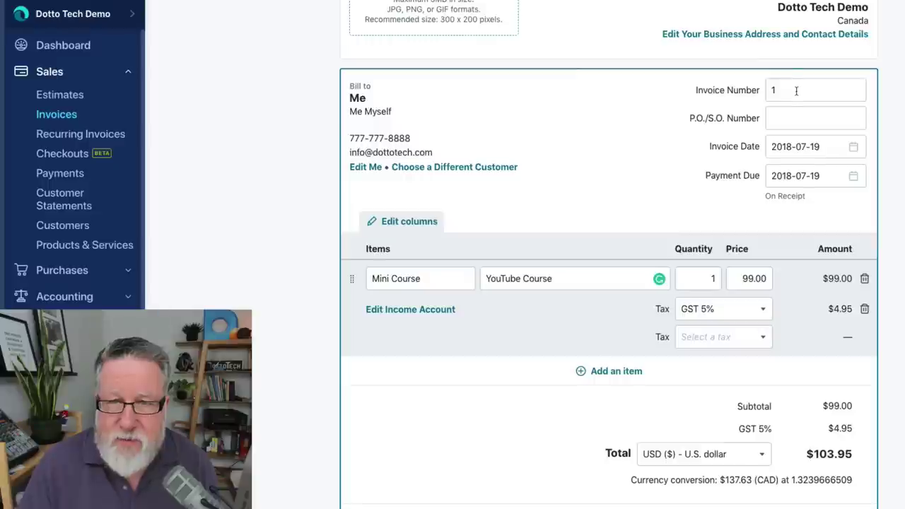
scroll(662, 347, down, 3)
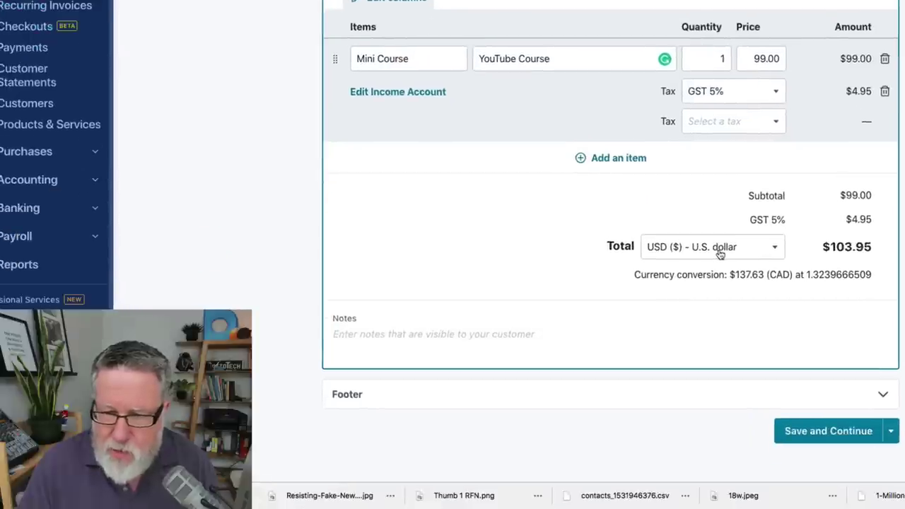
- Save invoice #1 and approve the draft so its status becomes Unsent
click(839, 434)
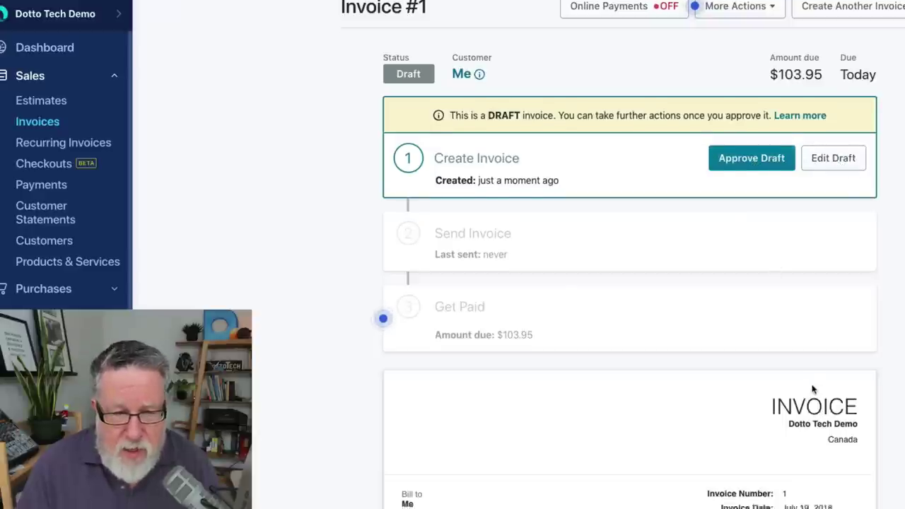
scroll(813, 393, down, 4)
scroll(812, 388, down, 2)
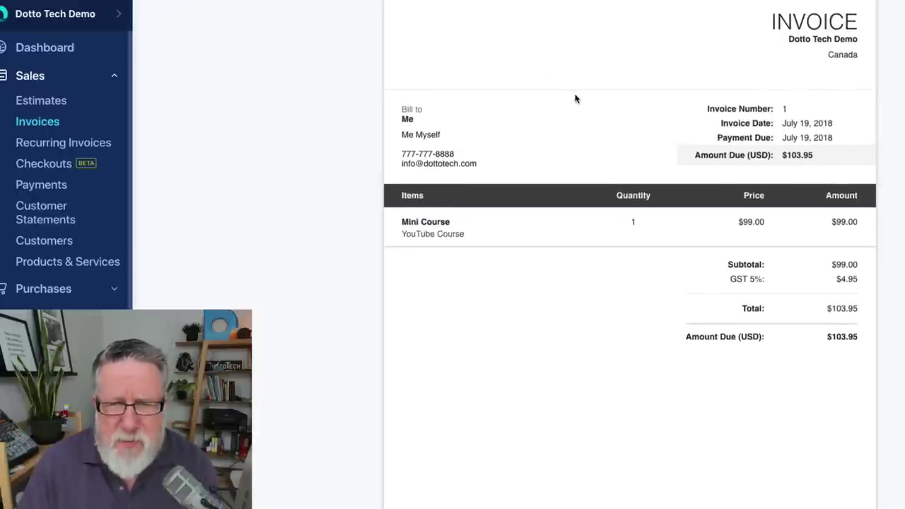
scroll(575, 99, up, 5)
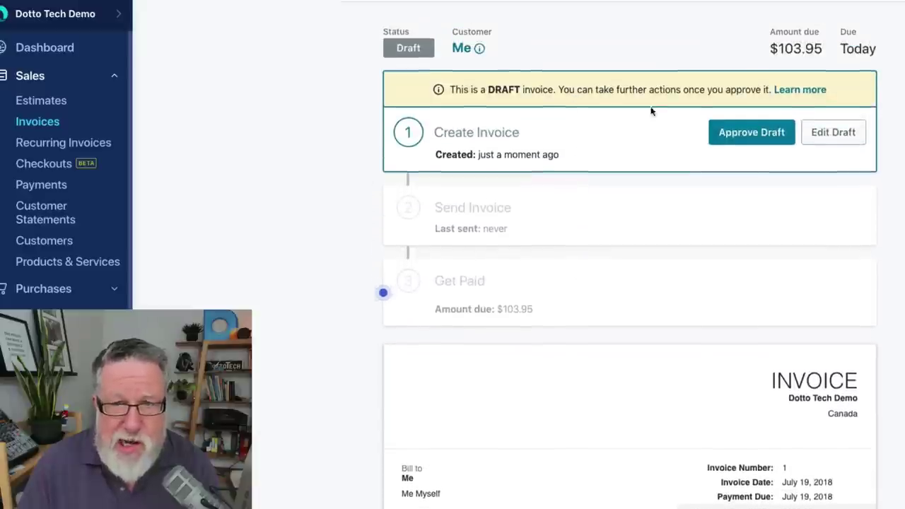
click(754, 134)
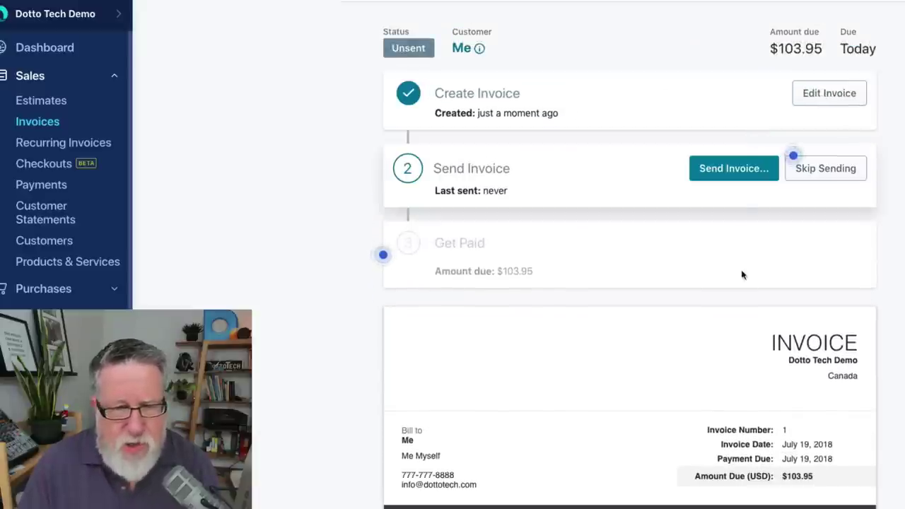
click(736, 168)
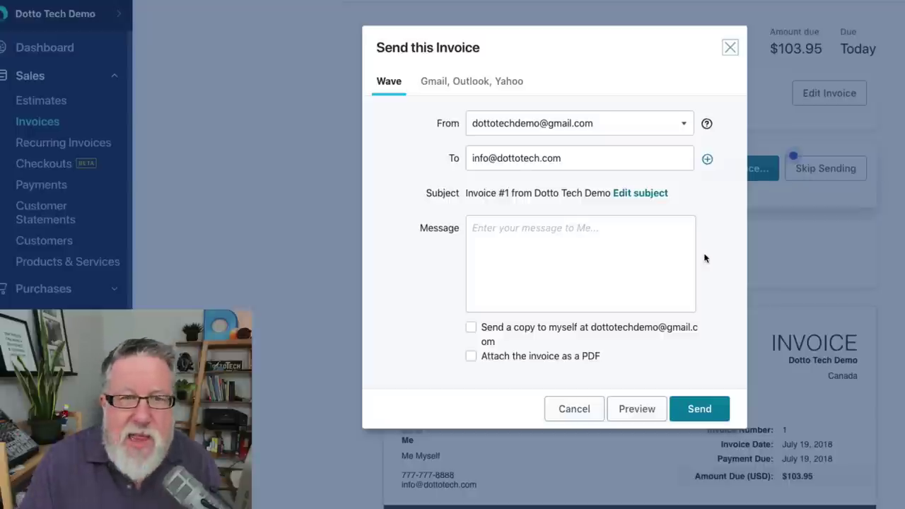
click(429, 82)
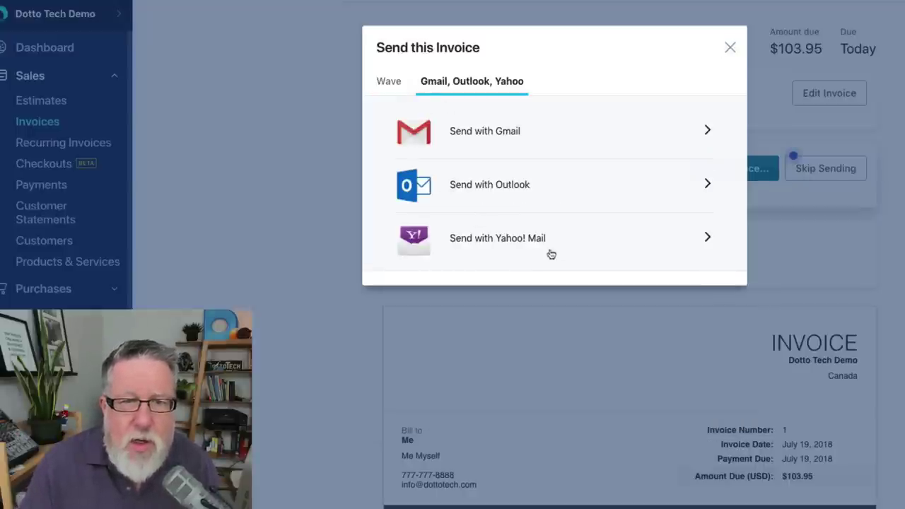
click(504, 138)
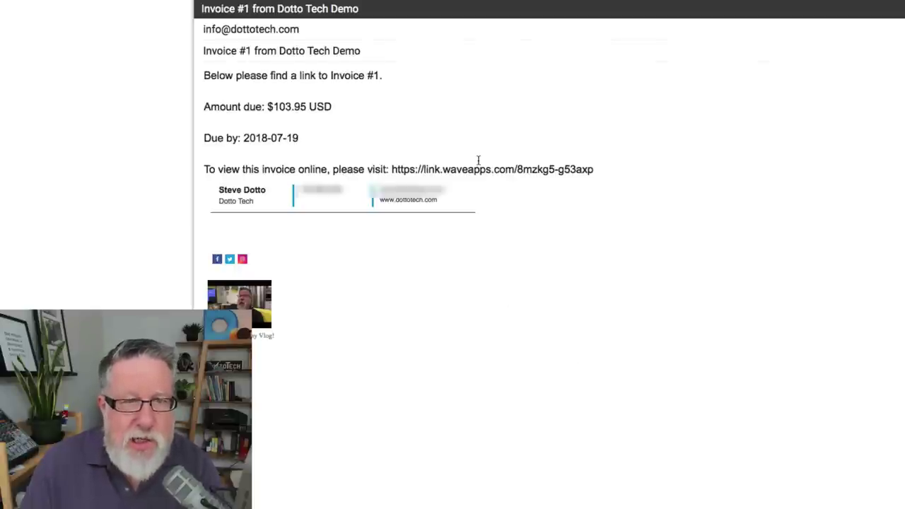
key(super+Up)
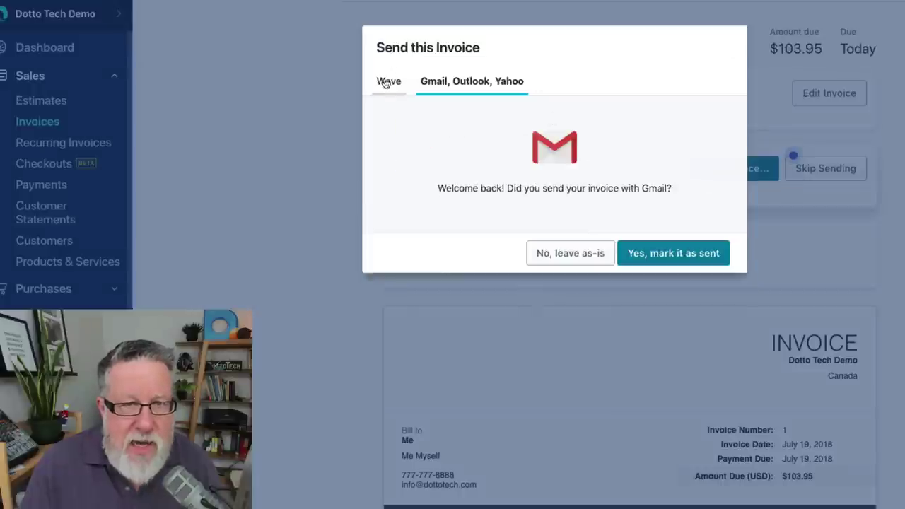
click(387, 82)
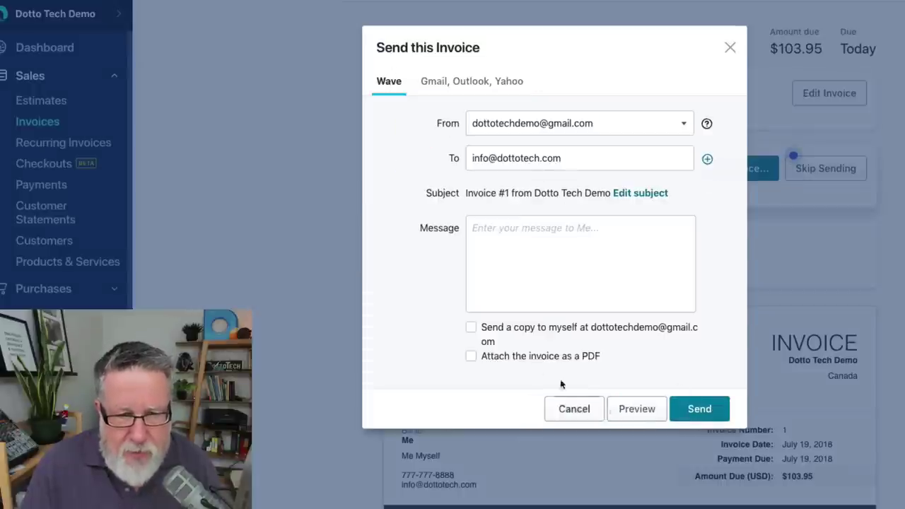
- Send the invoice with a copy to yourself and the PDF attached, then dismiss the confirmation
click(523, 335)
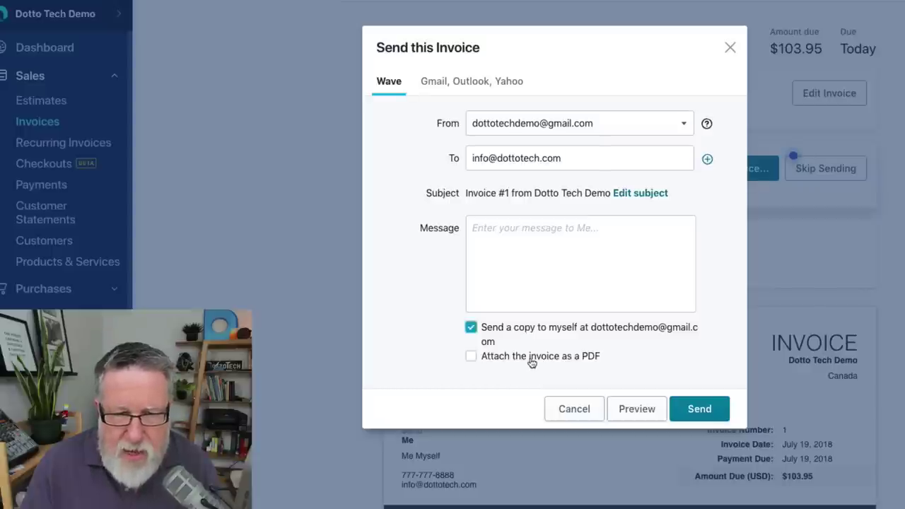
click(531, 362)
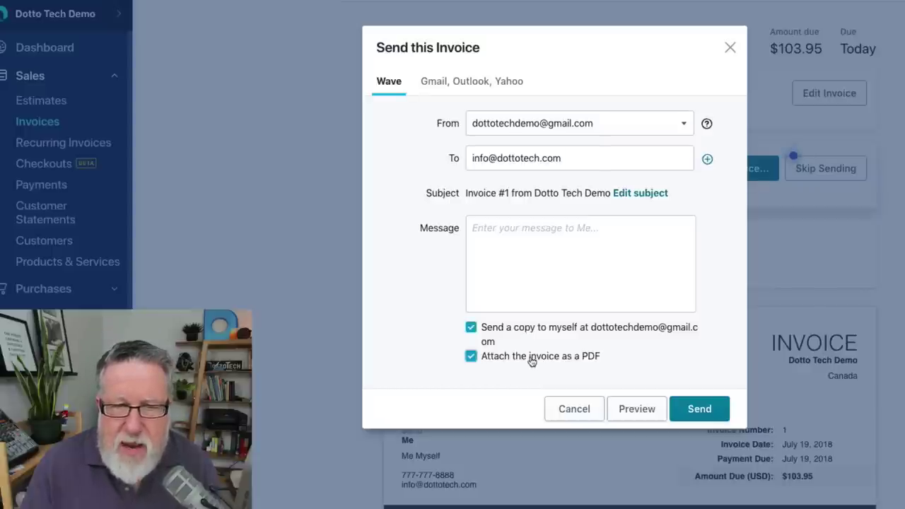
click(700, 412)
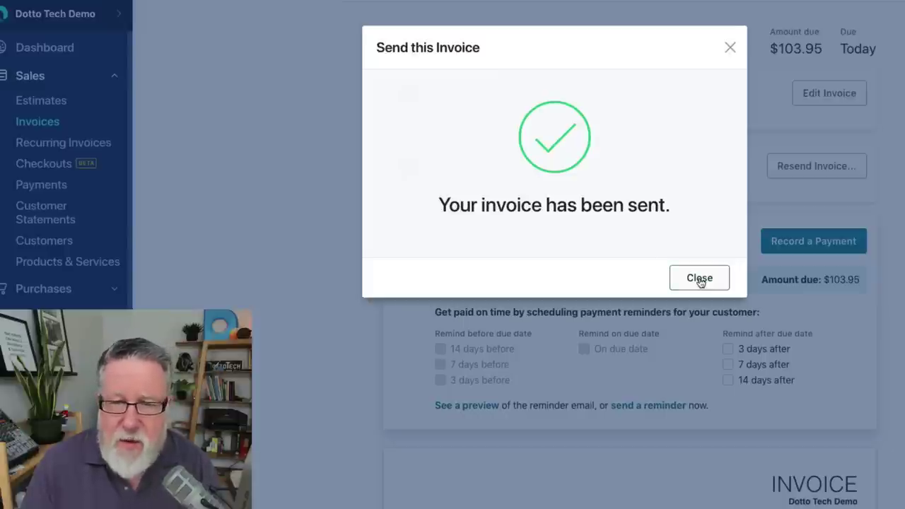
click(699, 279)
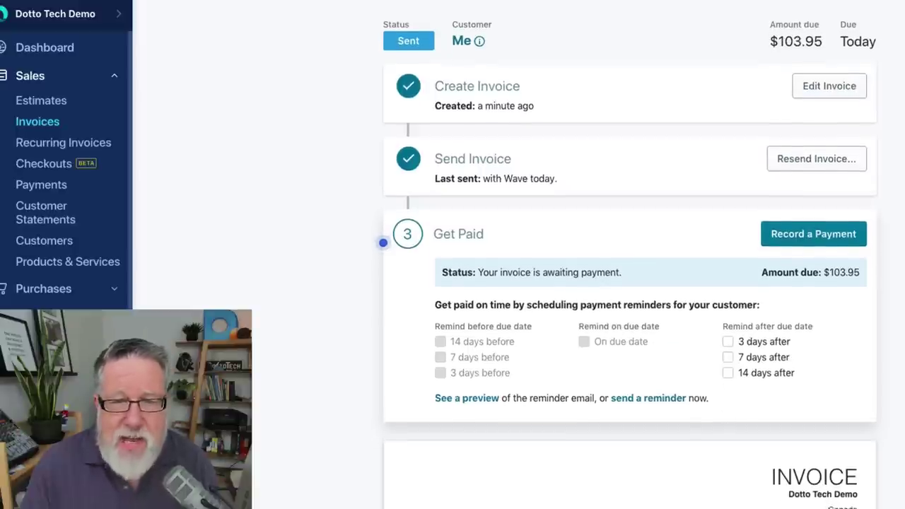
- Scroll through the invoice page showing status Sent and $103.95 awaiting payment
scroll(629, 254, down, 3)
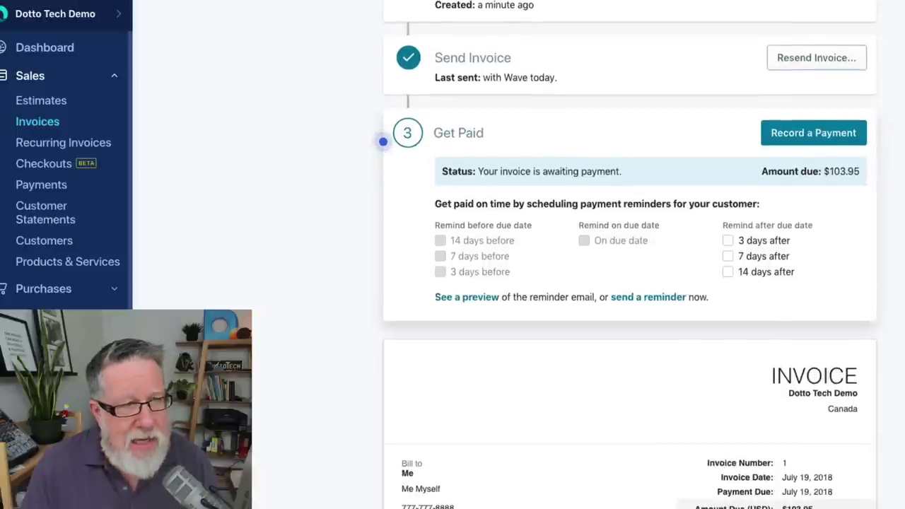
scroll(375, 150, up, 3)
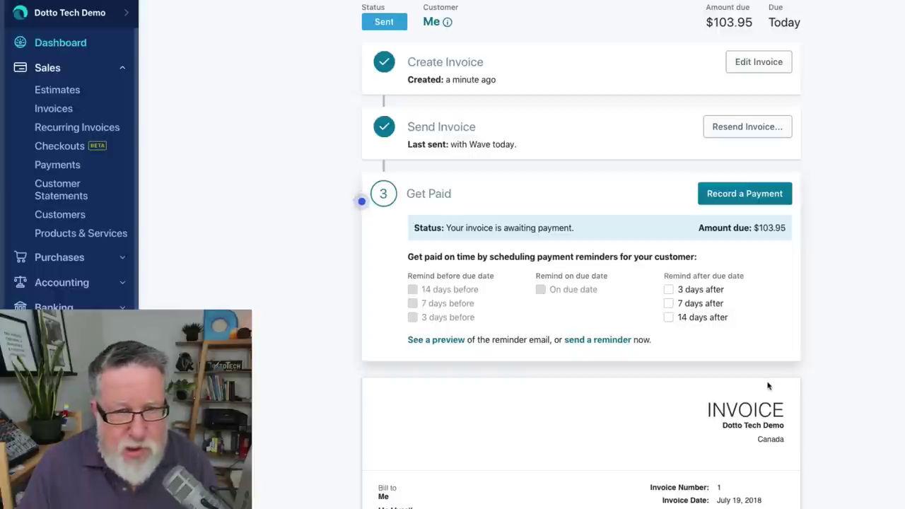
- Open the Wave Dashboard to review Profit & Loss and the $137.63 invoices coming due
click(43, 41)
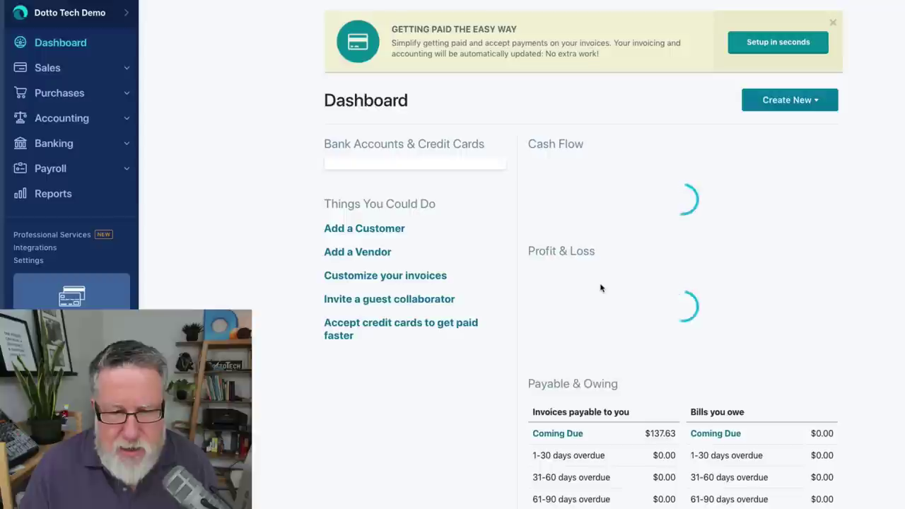
scroll(601, 291, down, 5)
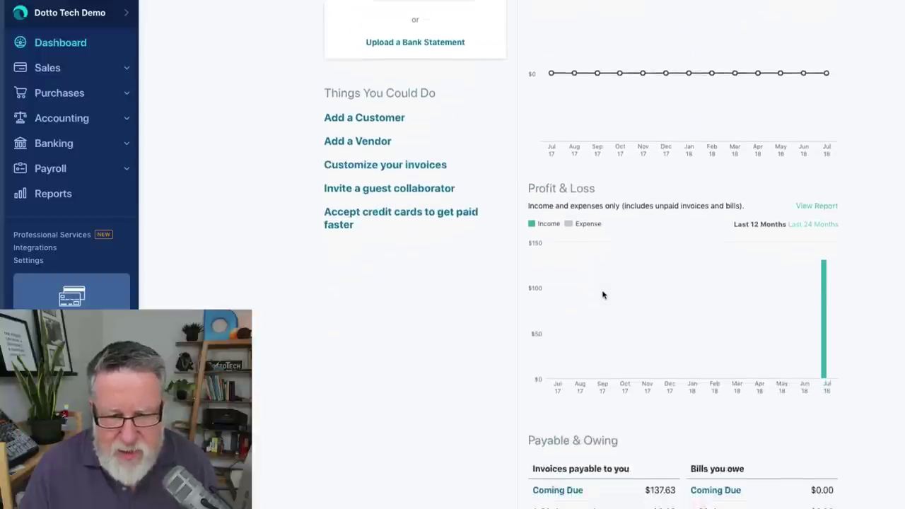
scroll(603, 294, down, 1)
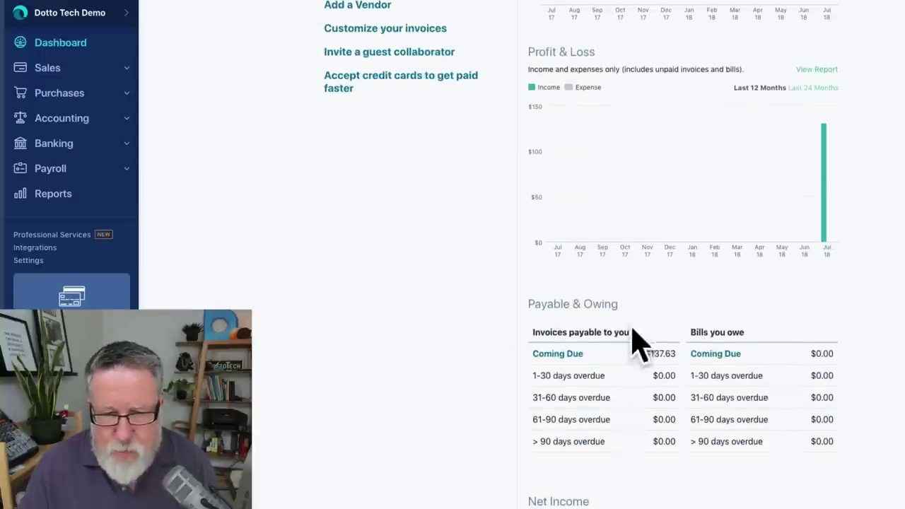
scroll(625, 341, up, 3)
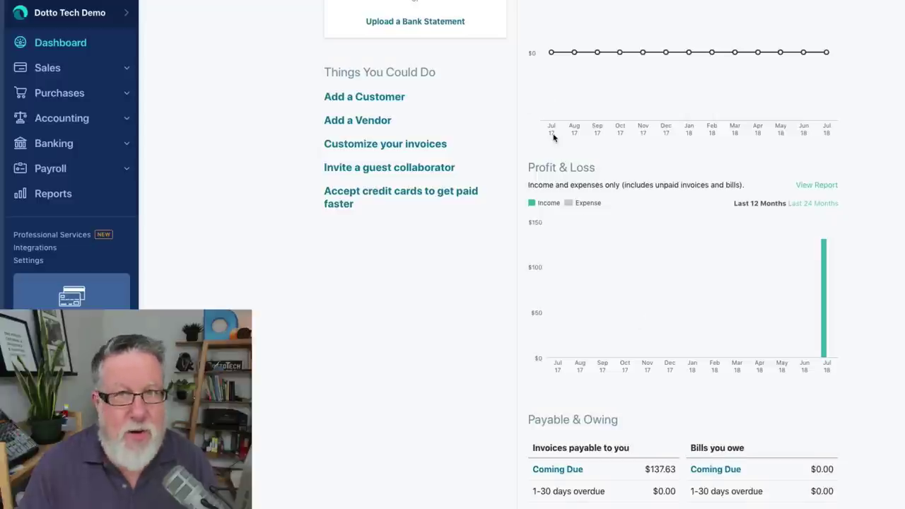
scroll(552, 137, up, 2)
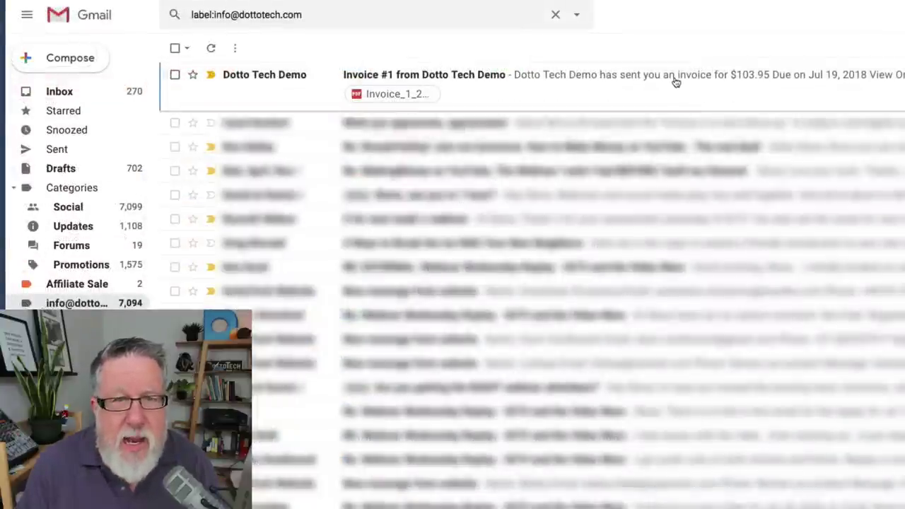
- Open the Invoice #1 email and preview its attached PDF invoice for $103.95
click(675, 83)
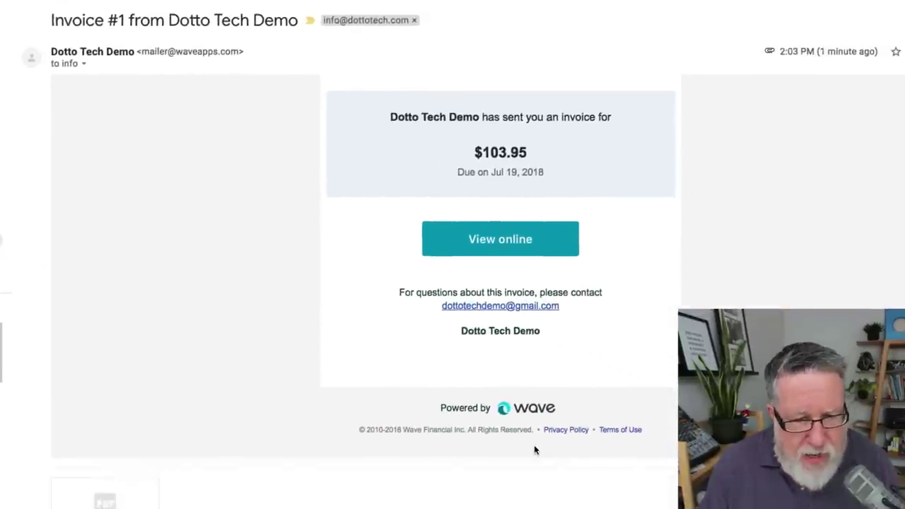
mouse_move(80, 481)
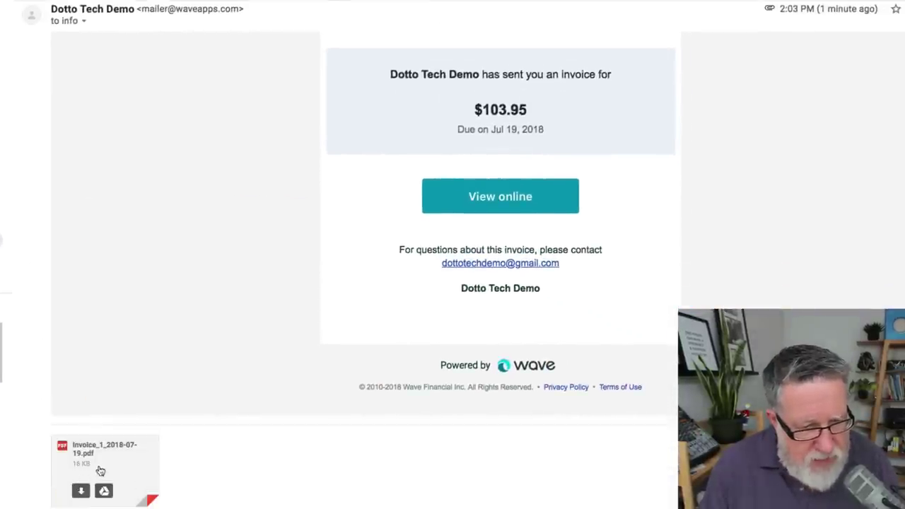
click(105, 458)
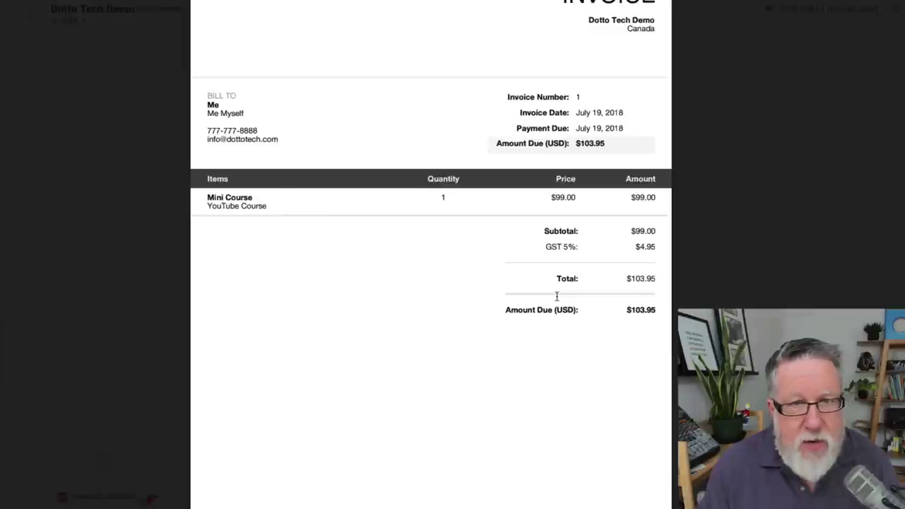
scroll(567, 308, down, 2)
scroll(567, 308, up, 2)
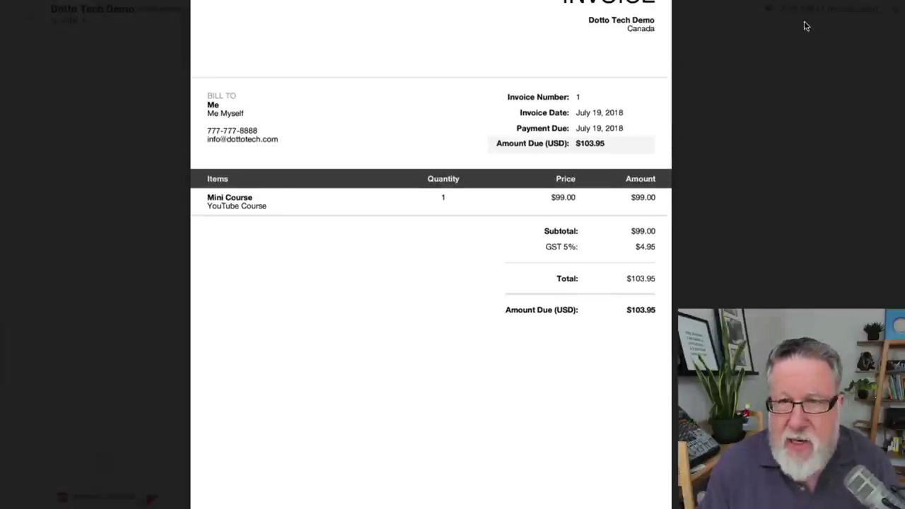
key(Escape)
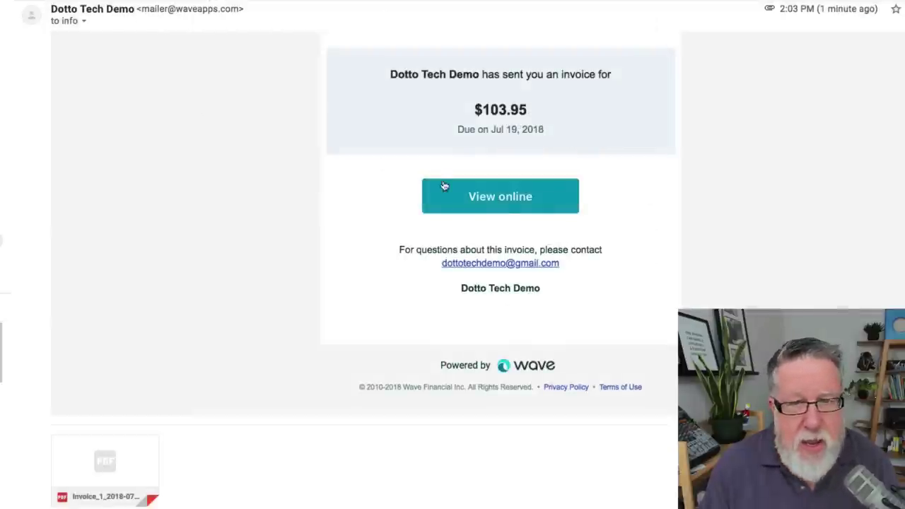
- Open Invoice 1's online payment page from the email and review the $103.95 due July 19, 2018
click(538, 202)
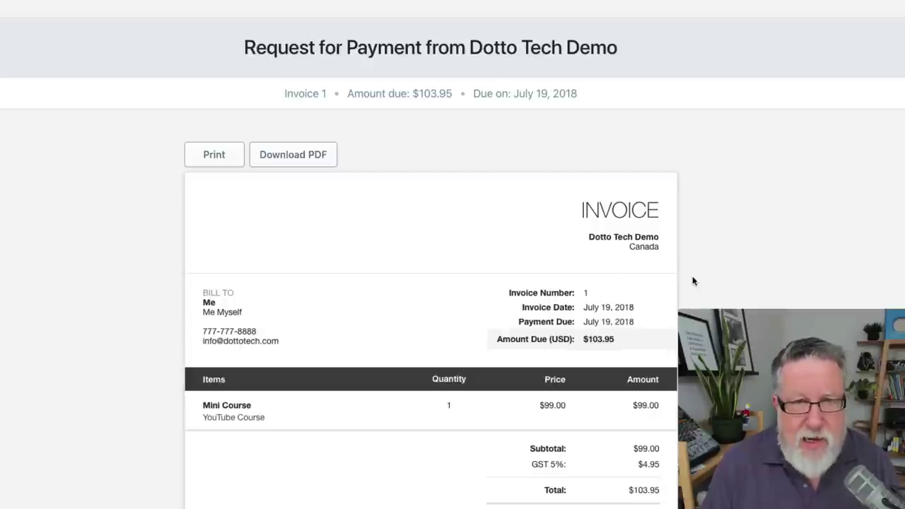
scroll(692, 282, down, 5)
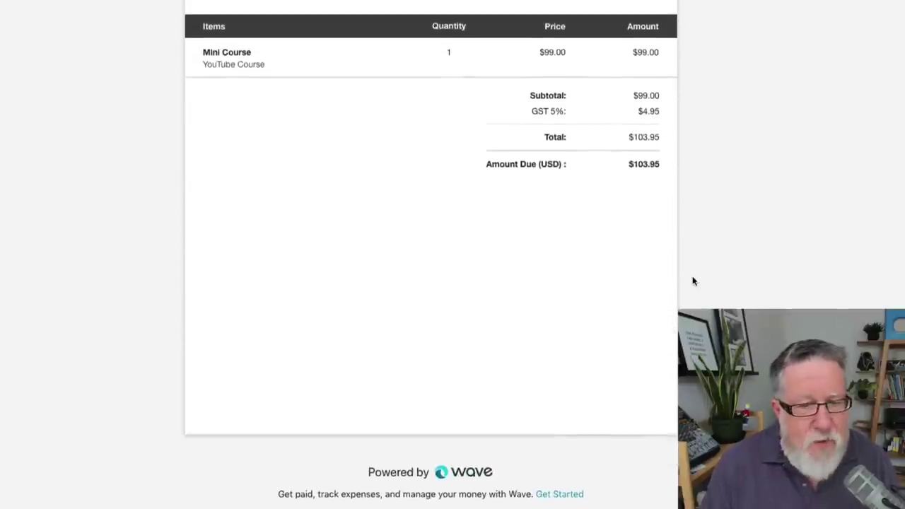
scroll(693, 281, up, 3)
scroll(693, 282, up, 3)
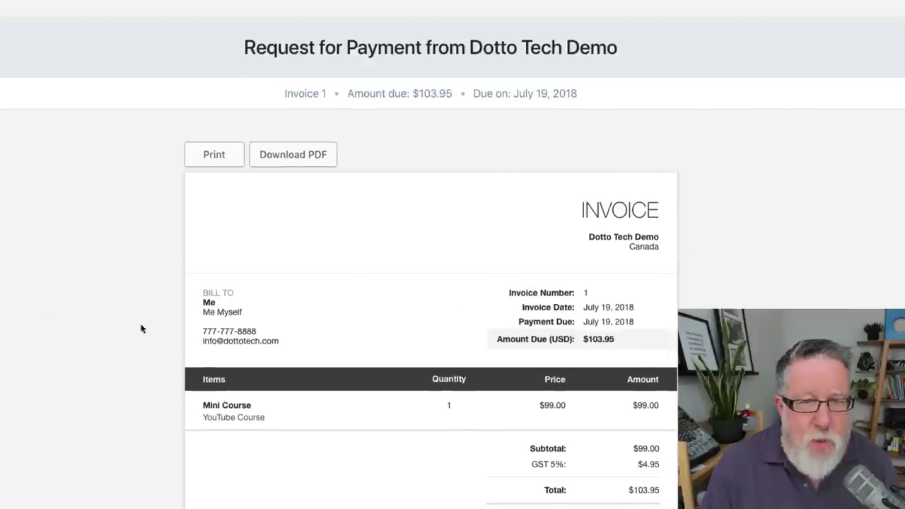